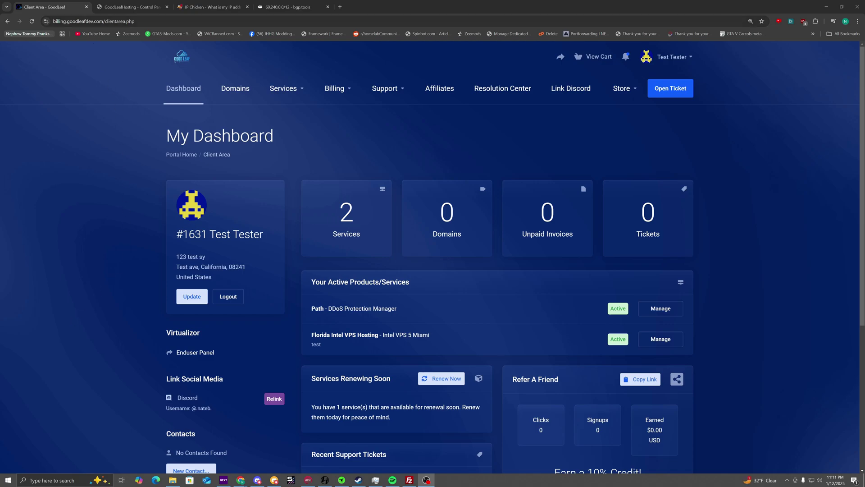
# Open the Path - DDoS Protection Manager panel from the GoodLeaf dashboard, showing 0 rules, 0 filters, 1 attack.
pyautogui.click(108, 23)
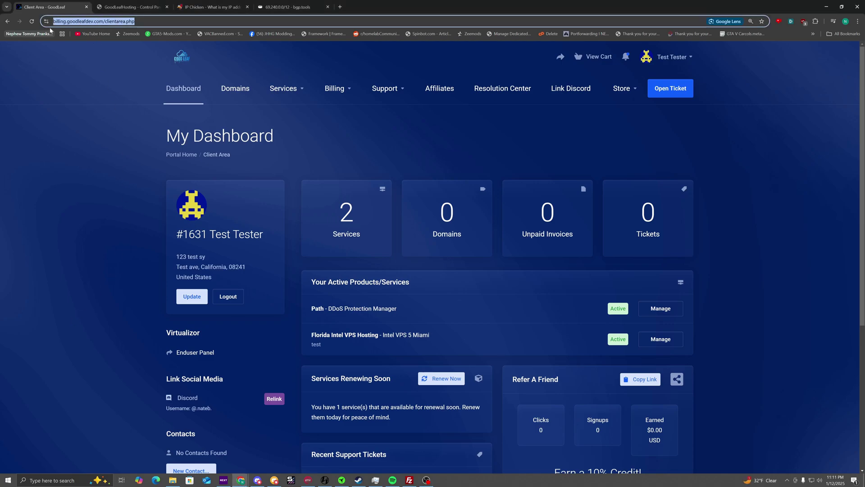
pyautogui.click(36, 241)
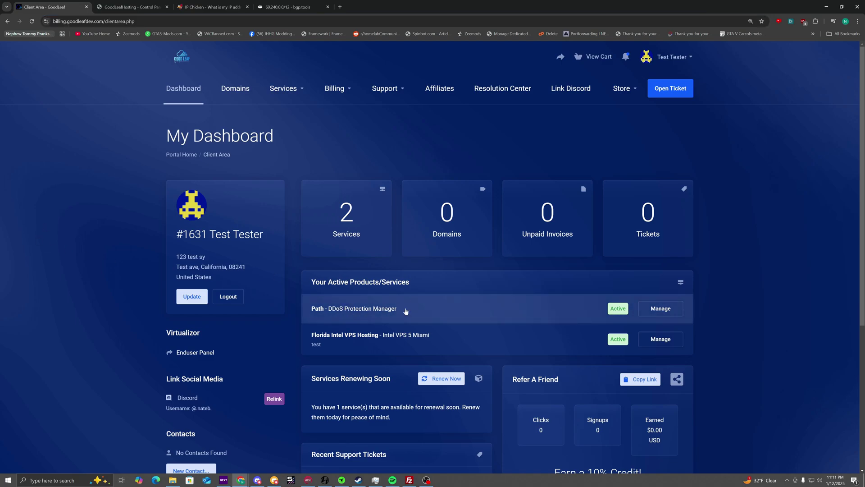
pyautogui.click(666, 311)
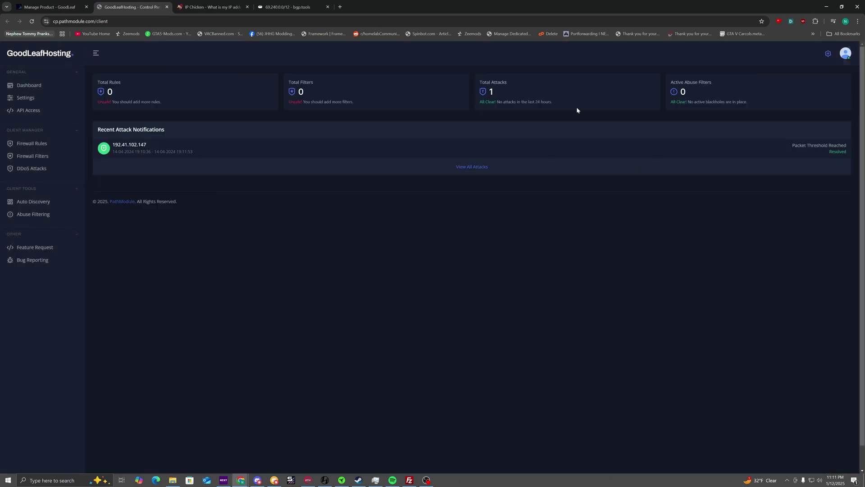
# Show the empty Firewall Rules page after briefly checking Firewall Filters.
pyautogui.click(62, 144)
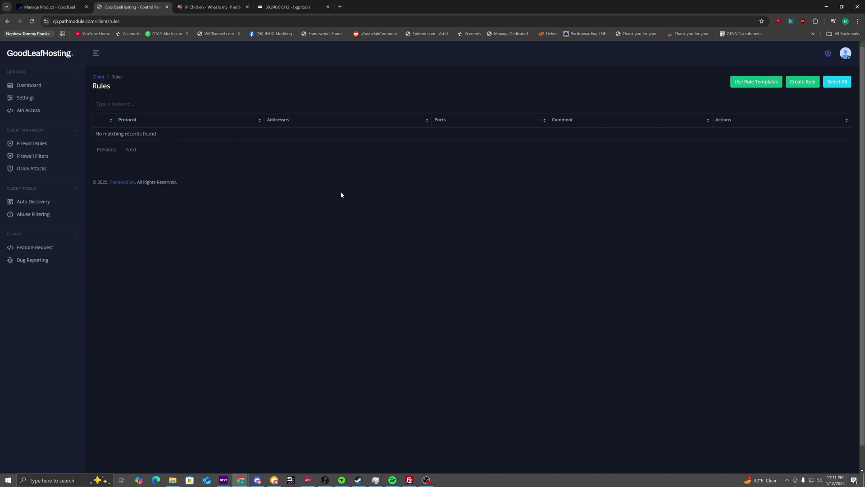
pyautogui.click(48, 156)
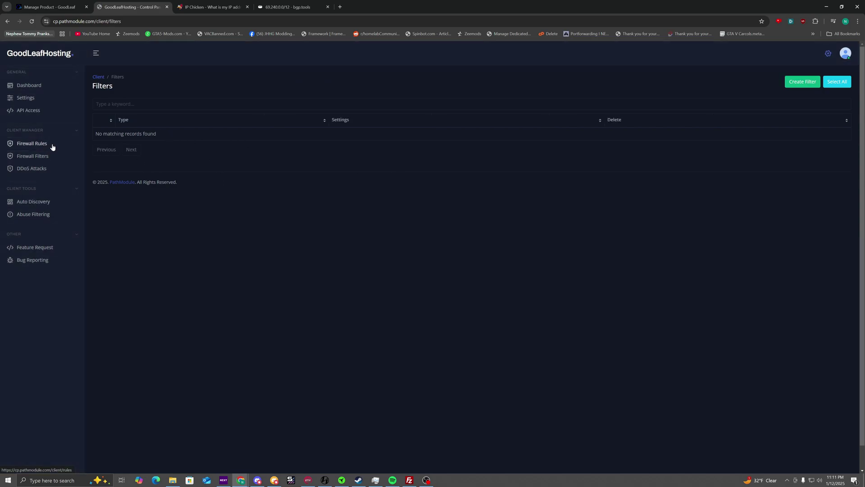
pyautogui.click(52, 147)
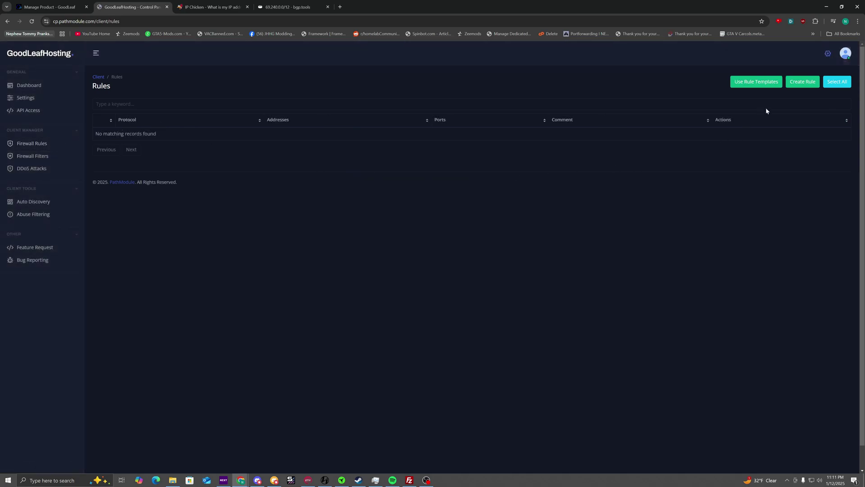
# Create a Block rule from source 0.0.0.0/0 to destination 192.41.102.147/32.
pyautogui.click(803, 83)
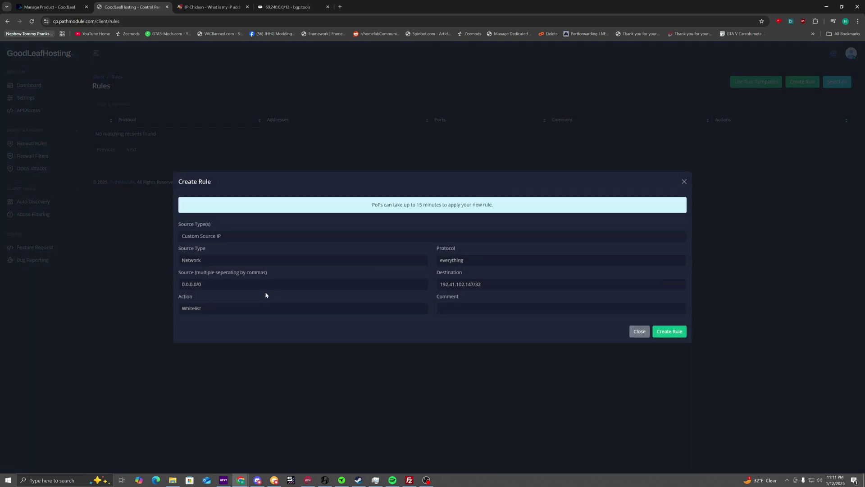
pyautogui.click(216, 305)
pyautogui.click(216, 320)
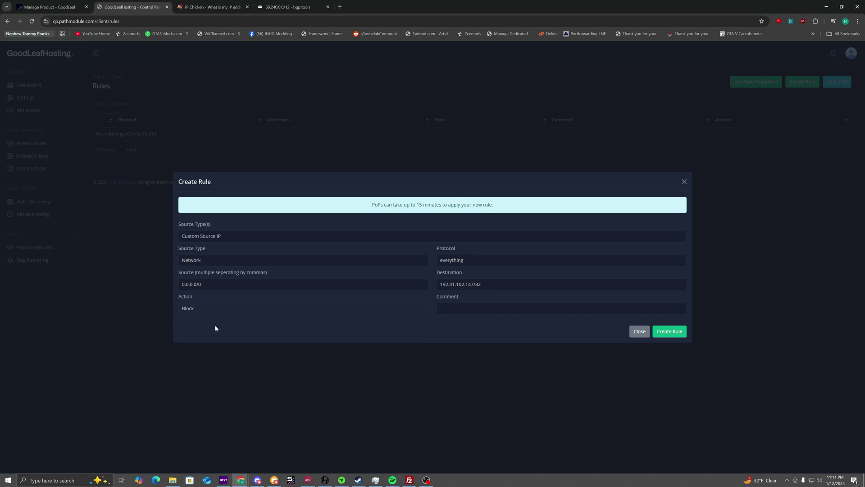
pyautogui.click(667, 332)
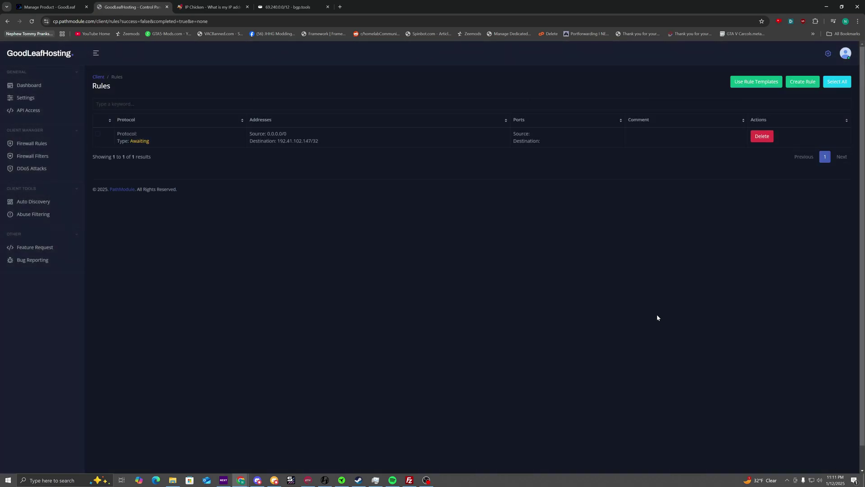
# Start a new rule with protocol tcp, destination port 30120 and comment 'white fivem'.
pyautogui.click(816, 85)
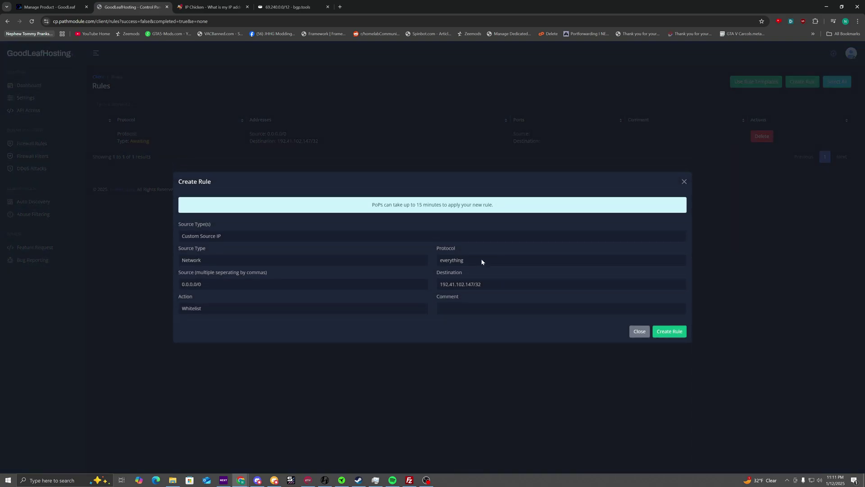
pyautogui.click(481, 258)
pyautogui.click(472, 276)
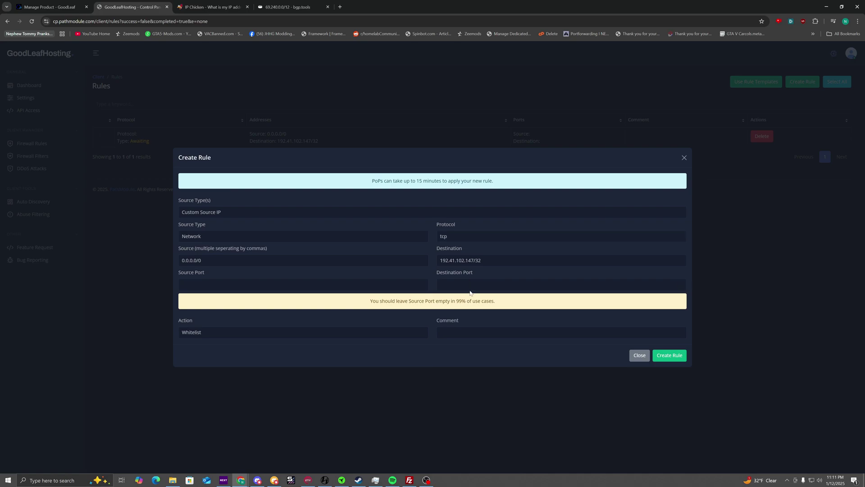
pyautogui.click(470, 284)
pyautogui.write('30120')
pyautogui.hotkey('ctrl', 'a')
pyautogui.click(440, 332)
pyautogui.write('white fivem')
# Keep tcp, set destination 192.41.102.147/32, and save the whitelist rule.
pyautogui.click(456, 237)
pyautogui.click(455, 239)
pyautogui.click(456, 284)
pyautogui.hotkey('ctrl', 'a')
pyautogui.moveTo(230, 278); pyautogui.dragTo(178, 265)
pyautogui.click(178, 262)
pyautogui.press('Tab')
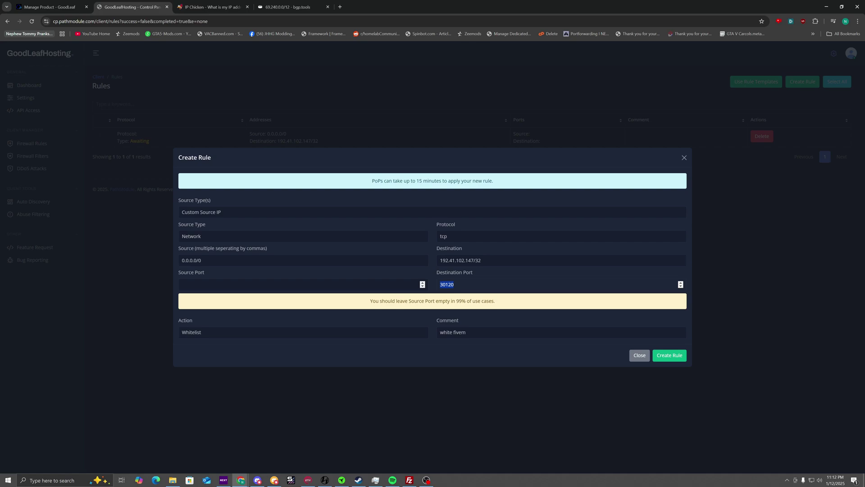
pyautogui.click(466, 264)
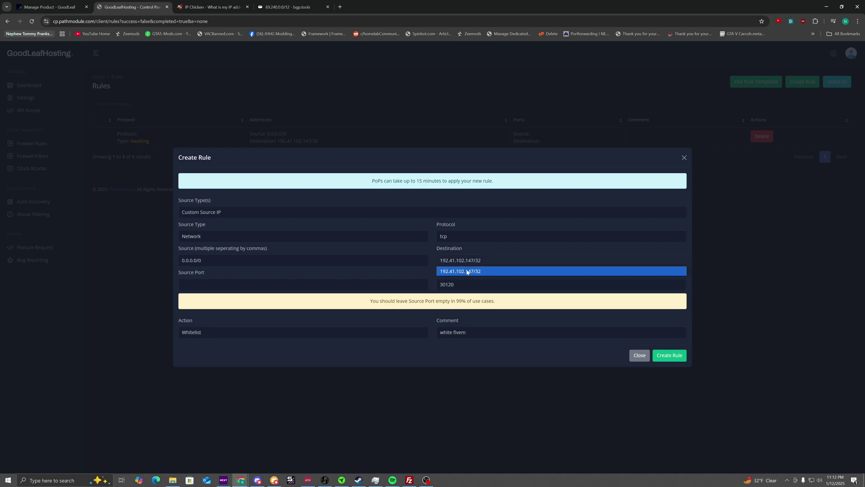
pyautogui.click(467, 272)
pyautogui.click(658, 356)
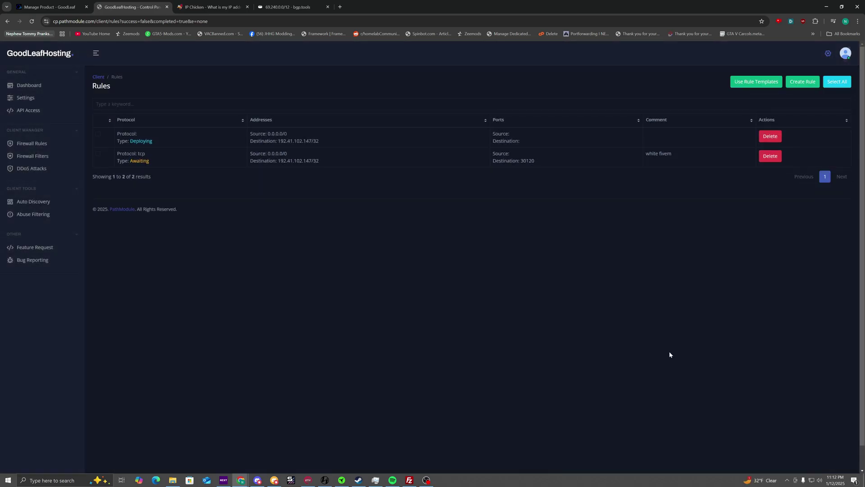
# Create a udp rule for destination port 30120 with comment 'whitelist fivem'.
pyautogui.click(802, 82)
pyautogui.click(471, 261)
pyautogui.click(464, 280)
pyautogui.write('30120')
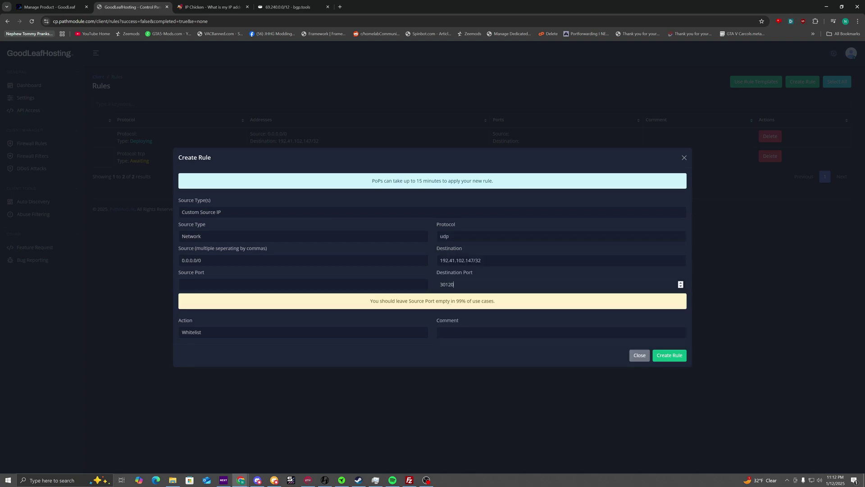
pyautogui.click(447, 333)
pyautogui.write('whitelist fivem')
pyautogui.doubleClick(447, 284)
pyautogui.moveTo(475, 332); pyautogui.dragTo(425, 331)
pyautogui.click(672, 357)
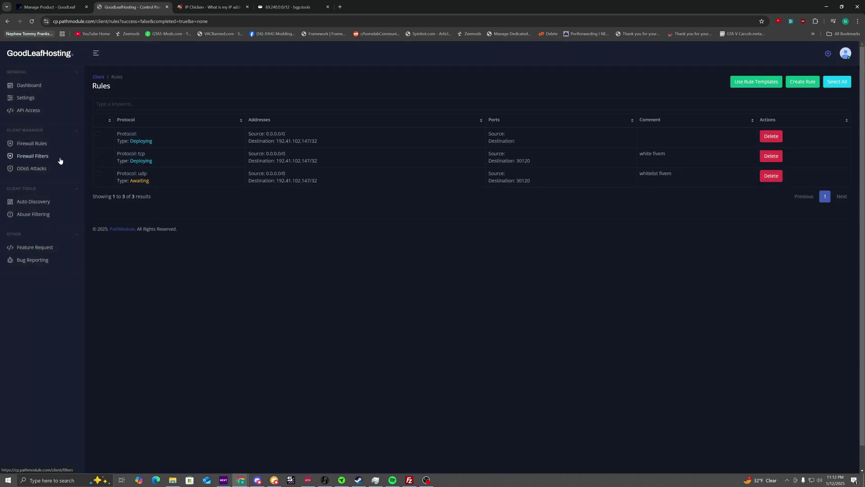
# Start a new firewall filter of type GTA V Multiplayer.
pyautogui.click(60, 160)
pyautogui.click(798, 82)
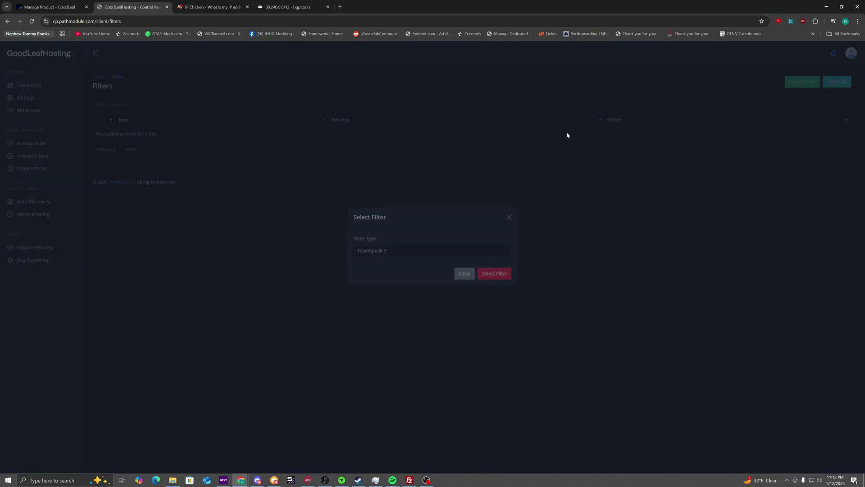
pyautogui.click(402, 265)
pyautogui.scroll(-1, 408, 351)
pyautogui.scroll(1, 394, 347)
pyautogui.press('g')
pyautogui.press('g')
pyautogui.press('g')
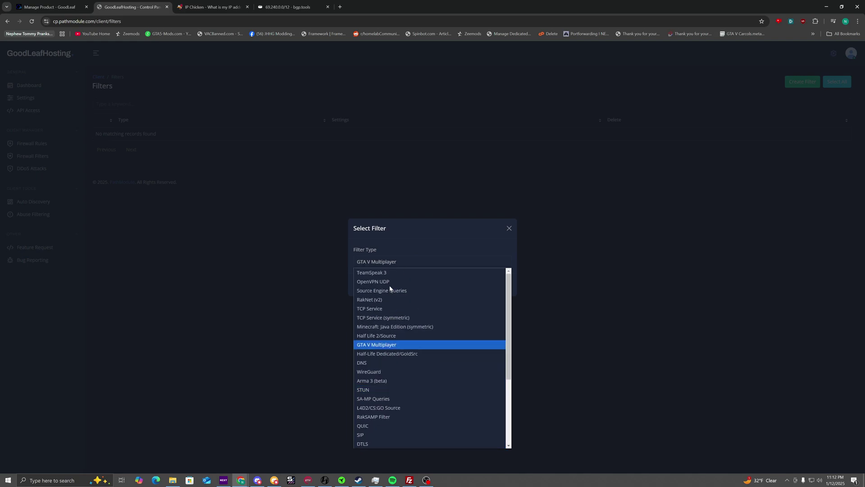
pyautogui.press('Return')
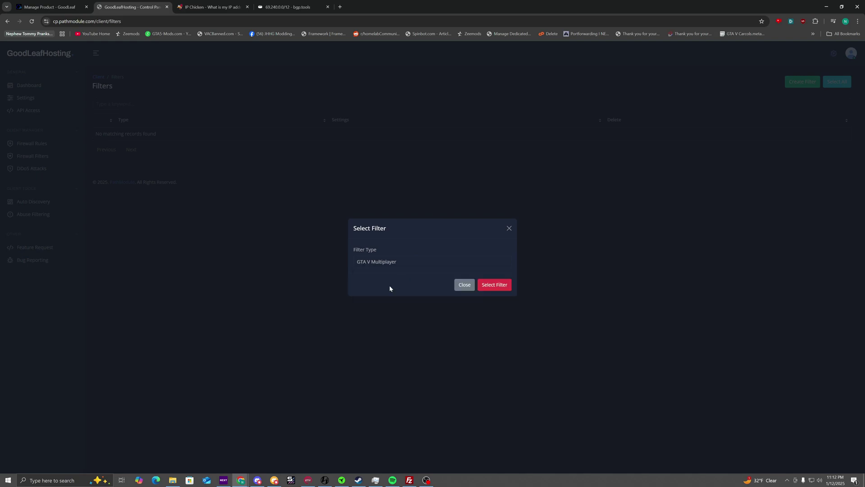
pyautogui.click(494, 285)
# Set UDP and TCP ports to 30120, Strict Mode and Multi-IP support True, and create the filter.
pyautogui.click(387, 249)
pyautogui.write('30120')
pyautogui.press('Tab')
pyautogui.write('30120')
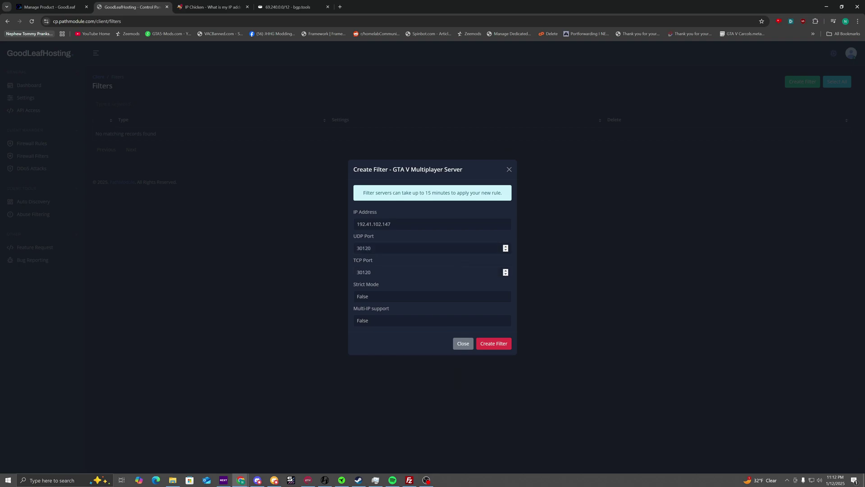
pyautogui.click(381, 298)
pyautogui.click(385, 317)
pyautogui.click(389, 321)
pyautogui.click(384, 340)
pyautogui.moveTo(359, 316); pyautogui.dragTo(386, 309)
pyautogui.click(385, 311)
pyautogui.click(495, 342)
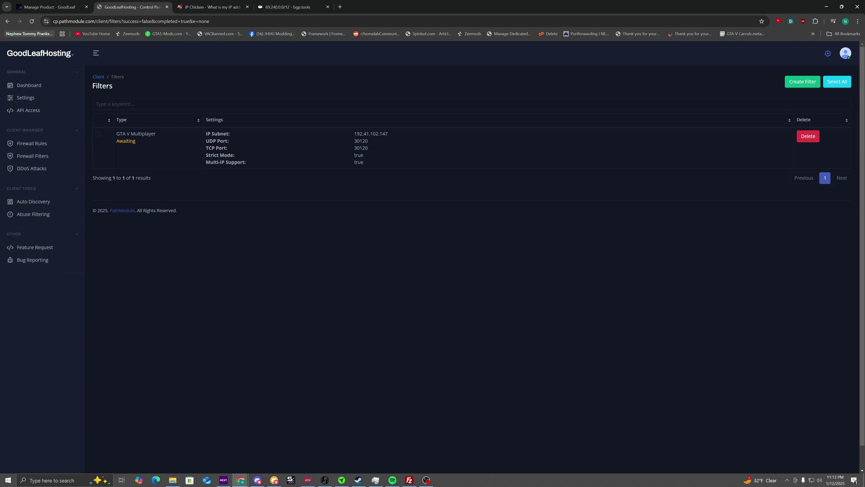
# Open a FiveM Server Queries filter form and close it without saving.
pyautogui.click(803, 82)
pyautogui.click(436, 259)
pyautogui.click(436, 260)
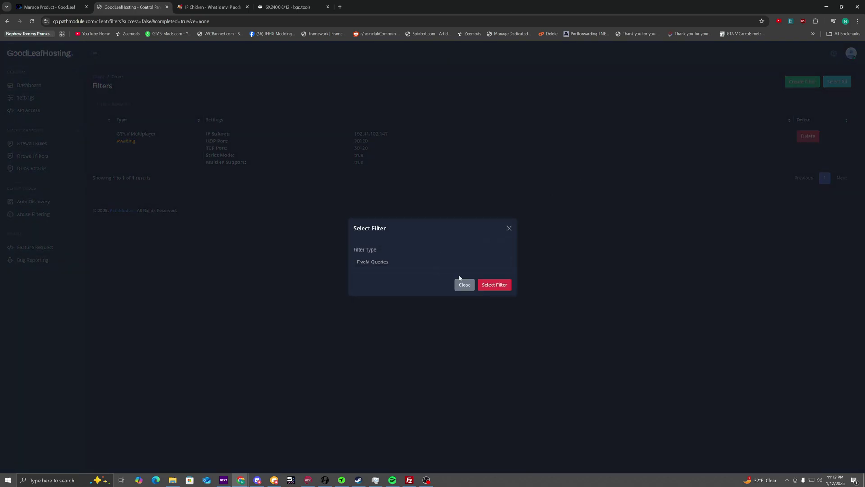
pyautogui.click(493, 285)
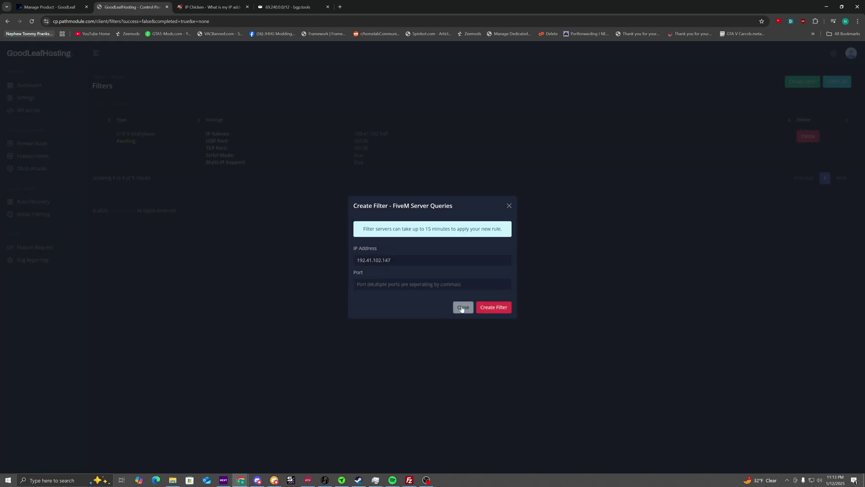
pyautogui.click(462, 307)
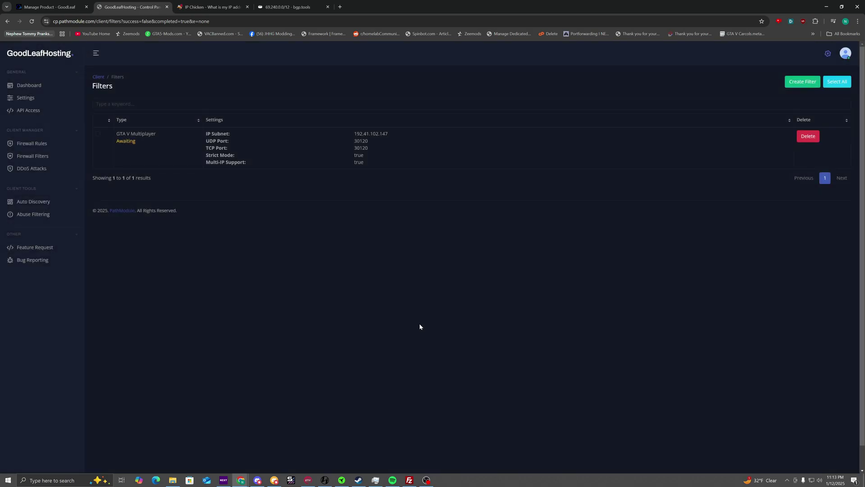
# Delete the whitelist-asn rule from Firewall Rules and confirm.
pyautogui.click(33, 143)
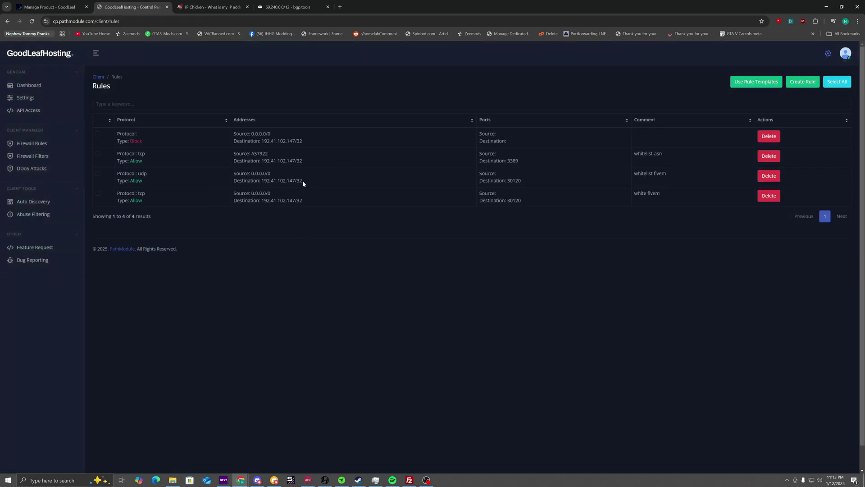
pyautogui.click(769, 156)
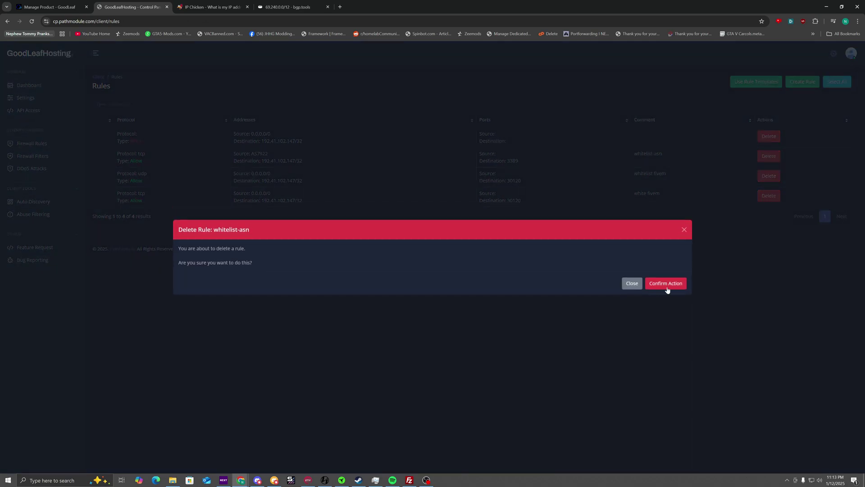
pyautogui.click(670, 285)
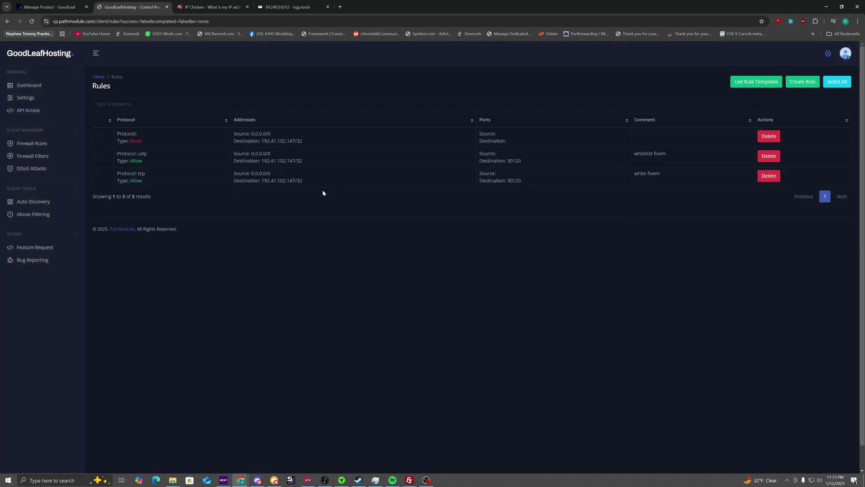
# Select the public IP address shown on the IP Chicken page.
pyautogui.click(802, 83)
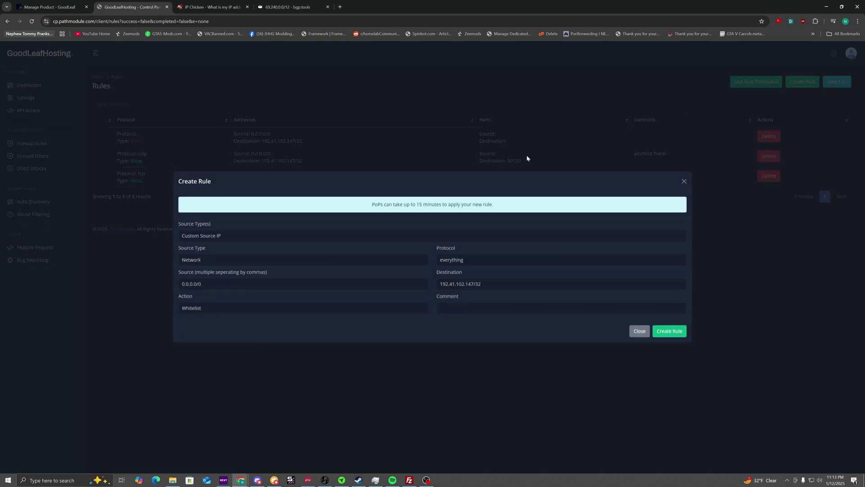
pyautogui.click(212, 7)
pyautogui.moveTo(83, 22); pyautogui.dragTo(53, 22)
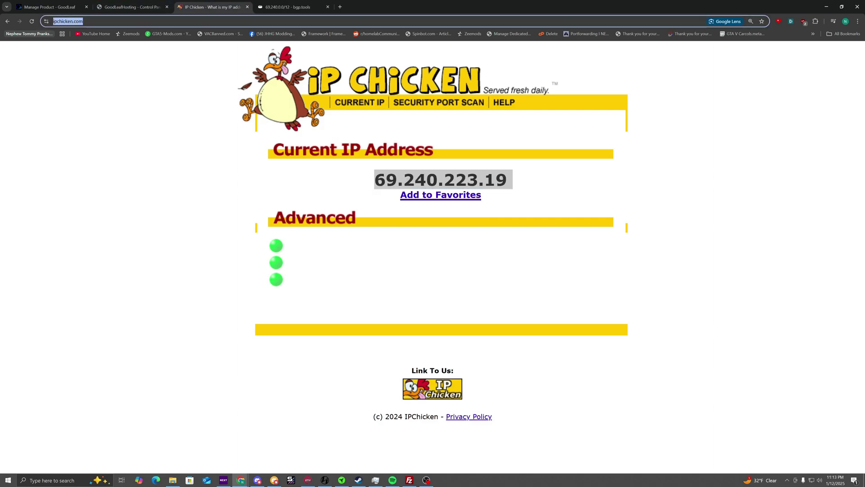
pyautogui.click(170, 209)
pyautogui.doubleClick(440, 179)
pyautogui.hotkey('ctrl', 'c')
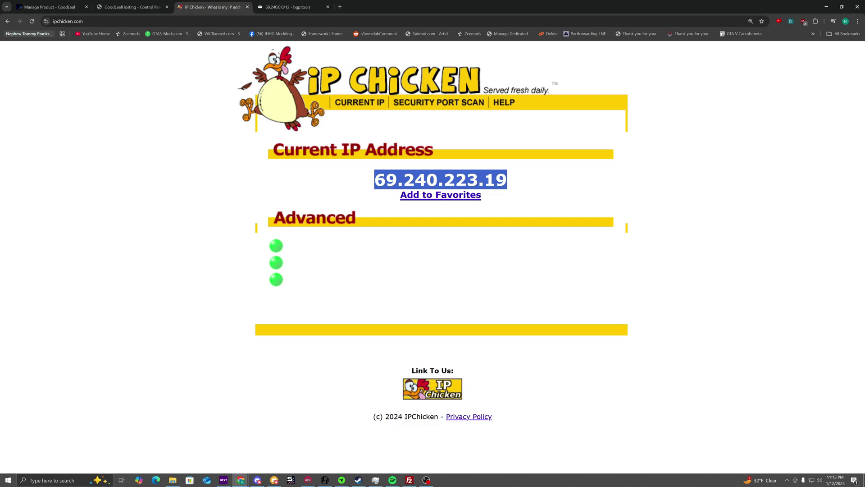
# In the new rule, set protocol tcp and source to the copied public IP with /32.
pyautogui.click(134, 6)
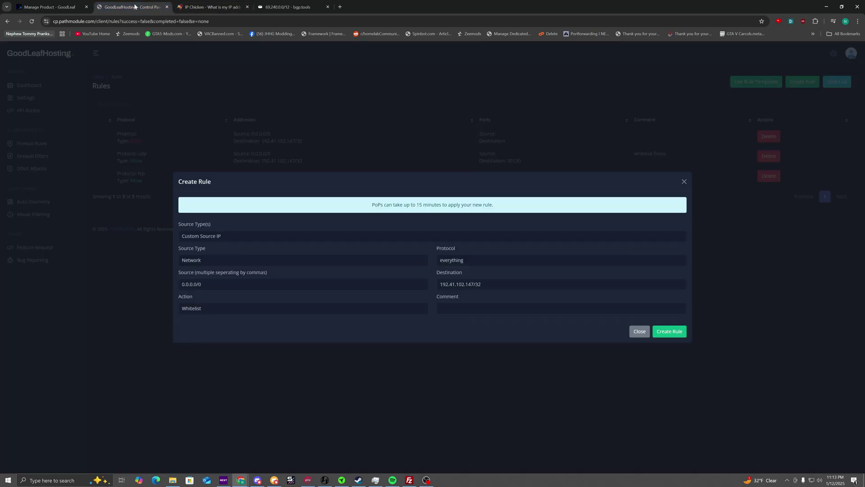
pyautogui.click(474, 258)
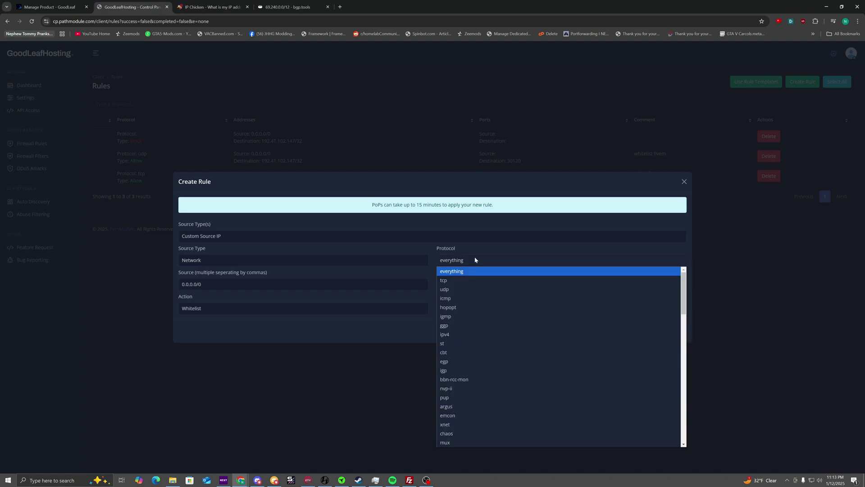
pyautogui.click(460, 278)
pyautogui.moveTo(204, 260); pyautogui.dragTo(142, 253)
pyautogui.hotkey('ctrl', 'v')
pyautogui.write('/32')
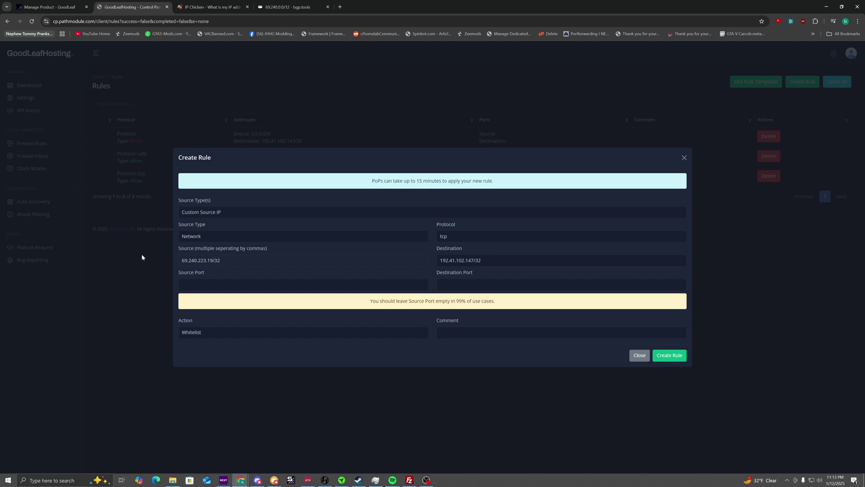
pyautogui.press('BackSpace')
pyautogui.press('BackSpace')
pyautogui.press('BackSpace')
pyautogui.write('/32')
# Set the destination port to 3389.
pyautogui.click(446, 282)
pyautogui.write('3389')
pyautogui.moveTo(448, 284); pyautogui.dragTo(423, 284)
pyautogui.write('22')
pyautogui.hotkey('ctrl', 'a')
pyautogui.write('3389')
# Add the comment 'whitelist-self' and create the rule.
pyautogui.click(479, 326)
pyautogui.write('wht')
pyautogui.press('BackSpace')
pyautogui.write('itelist-self')
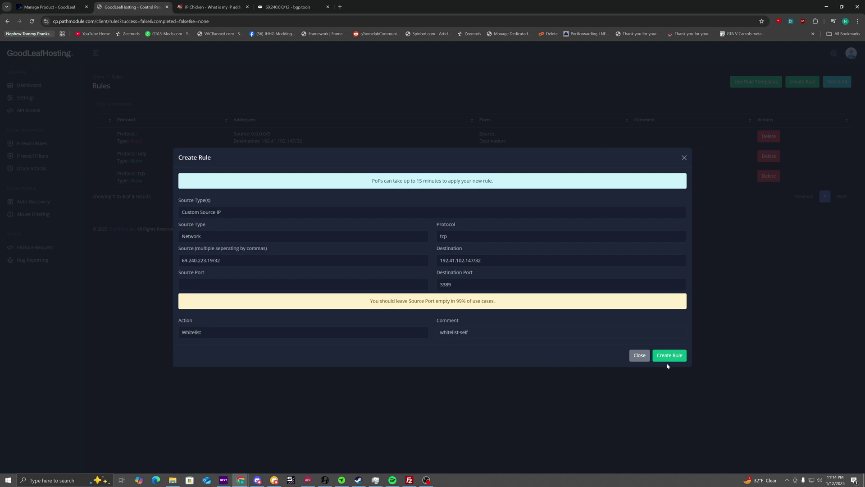
pyautogui.click(670, 355)
pyautogui.moveTo(310, 141); pyautogui.dragTo(238, 136)
pyautogui.click(238, 137)
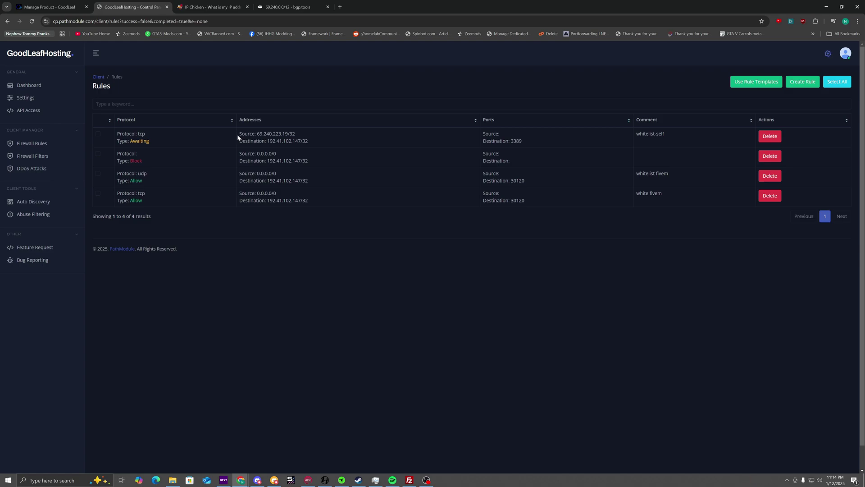
# Reopen a fresh Create Rule form in PathModule.
pyautogui.click(786, 89)
pyautogui.click(789, 87)
pyautogui.click(792, 85)
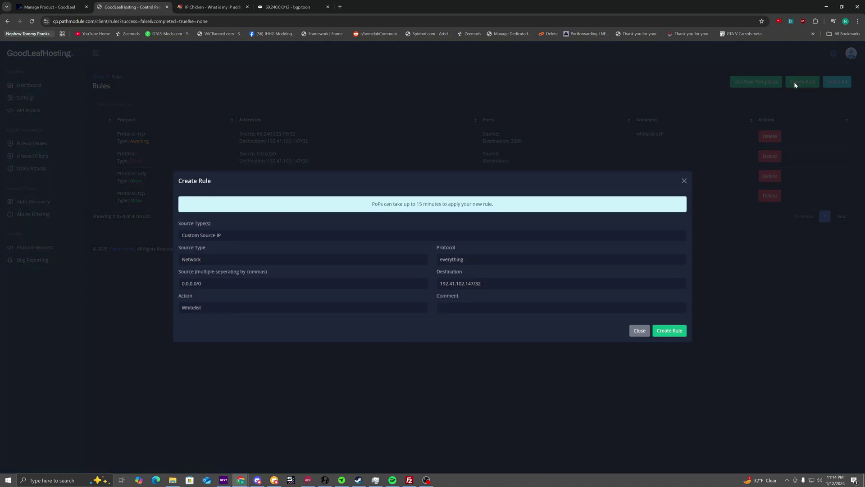
# Look up the public IP on bgp.tools and select its origin AS number 7922.
pyautogui.click(232, 10)
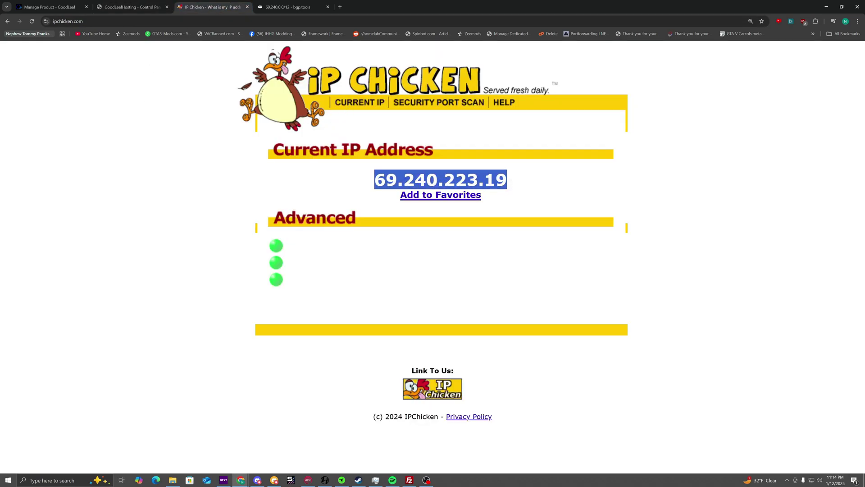
pyautogui.click(285, 7)
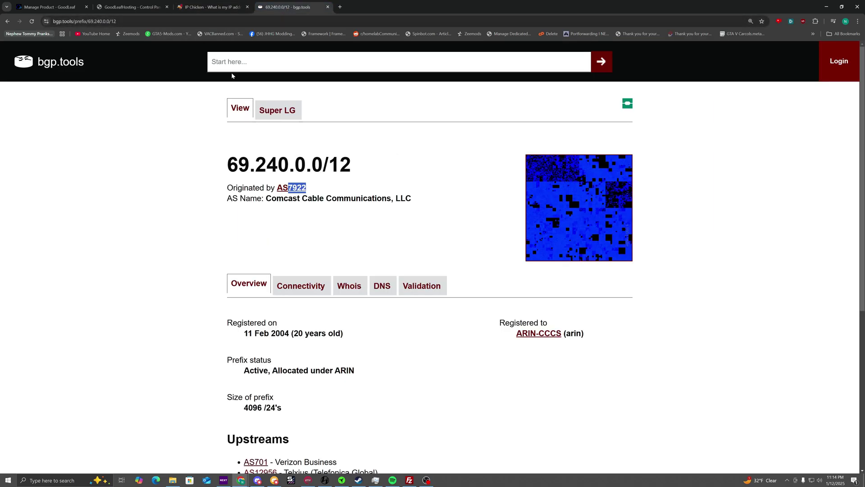
pyautogui.click(225, 62)
pyautogui.hotkey('ctrl', 'v')
pyautogui.hotkey('ctrl', 'a')
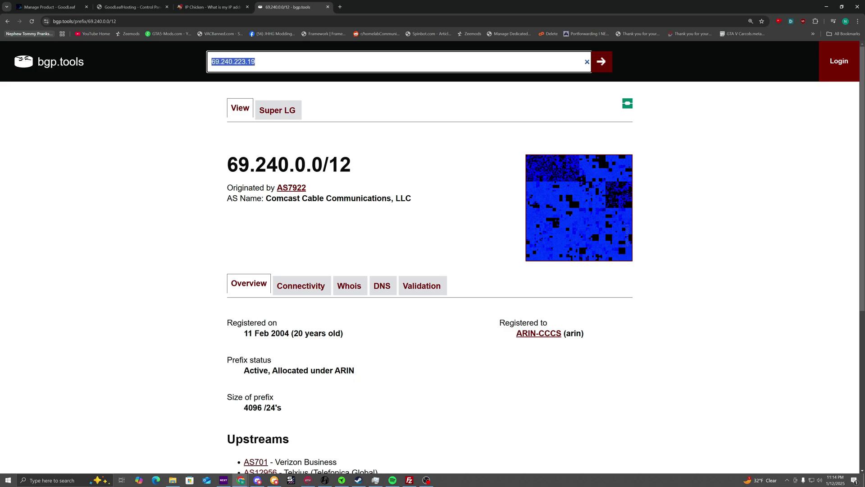
pyautogui.click(609, 64)
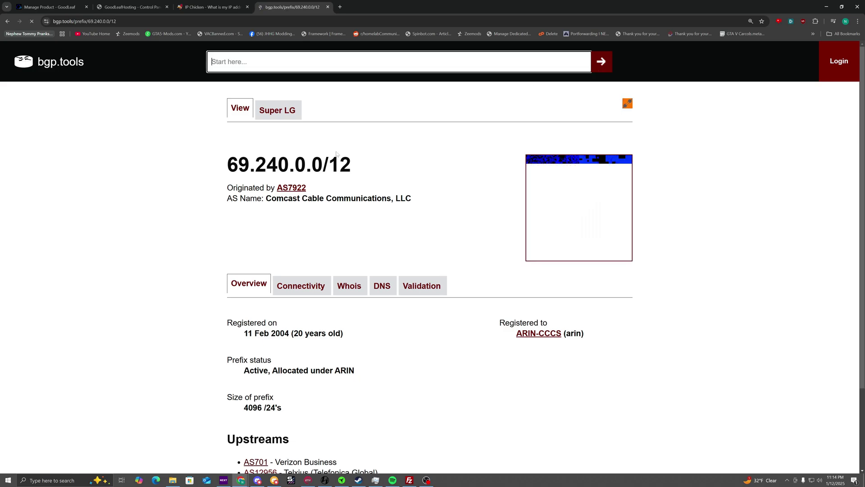
pyautogui.moveTo(316, 189); pyautogui.dragTo(289, 188)
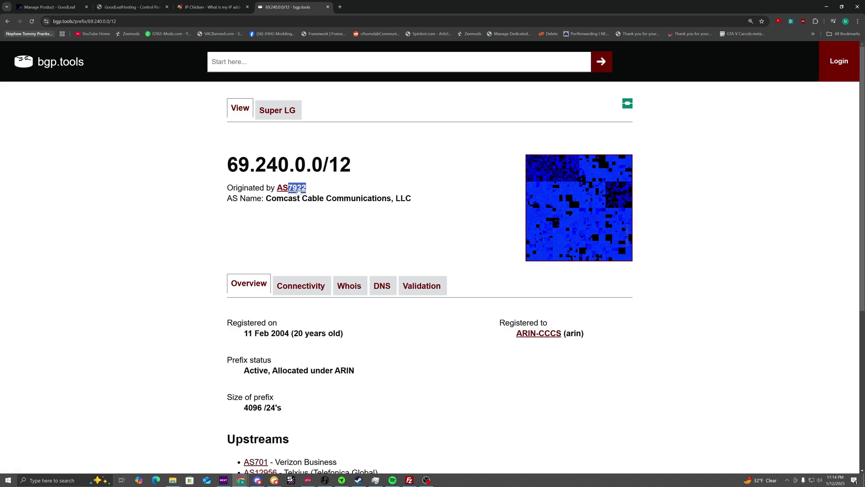
# Discard the unfinished rule form and start a fresh new rule.
pyautogui.click(149, 11)
pyautogui.click(465, 262)
pyautogui.click(465, 262)
pyautogui.click(640, 332)
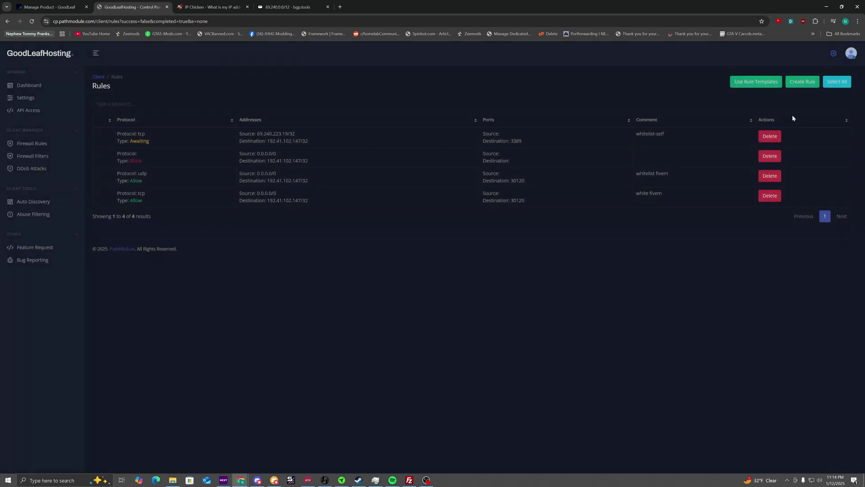
pyautogui.click(805, 85)
# Set protocol tcp and source type ASN with AS number 7922, verifying it on bgp.tools.
pyautogui.click(461, 266)
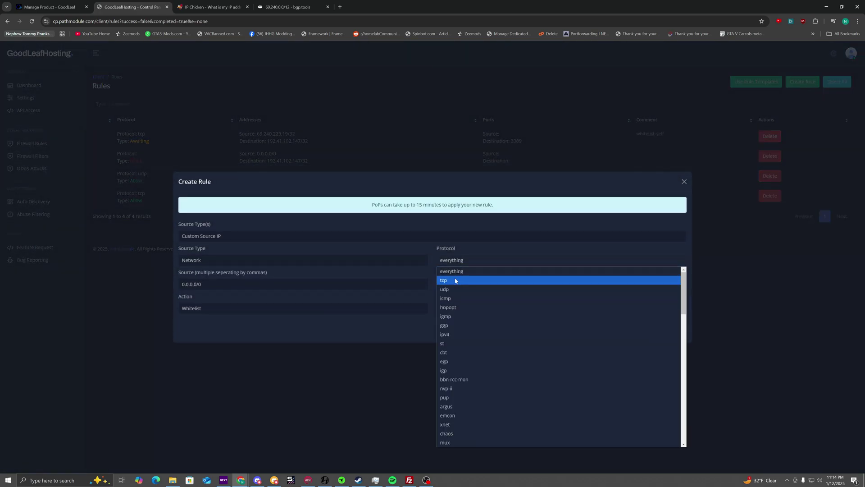
pyautogui.click(463, 278)
pyautogui.click(213, 236)
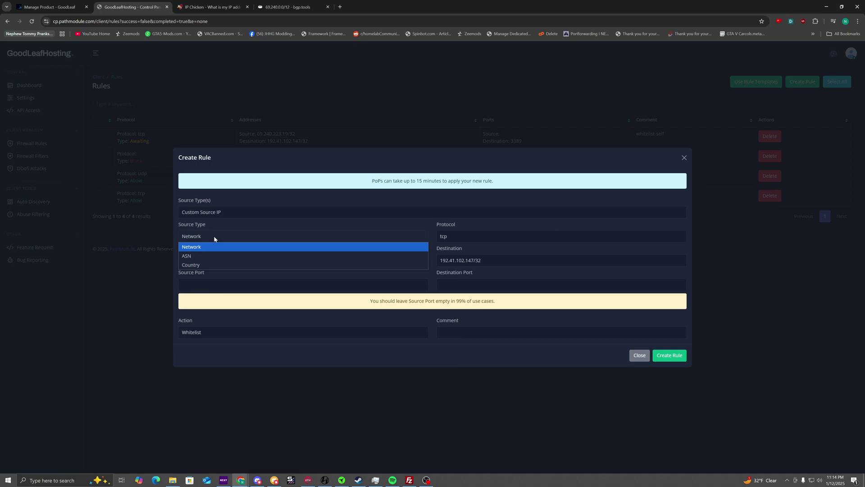
pyautogui.click(207, 254)
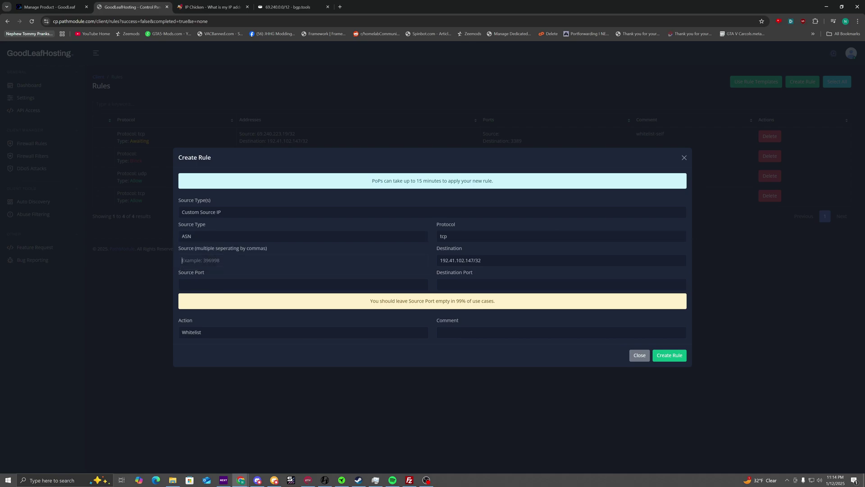
pyautogui.write('7922')
pyautogui.hotkey('ctrl', 'a')
pyautogui.click(293, 4)
pyautogui.click(130, 7)
# Set destination port 3389 and comment 'asn-whitelist', then create the rule.
pyautogui.click(476, 284)
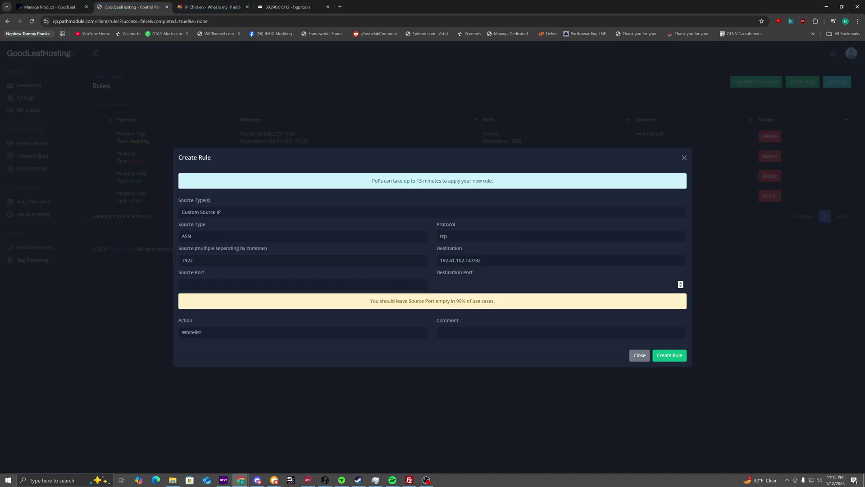
pyautogui.write('3389')
pyautogui.click(484, 334)
pyautogui.write('asn-whitelist')
pyautogui.click(672, 358)
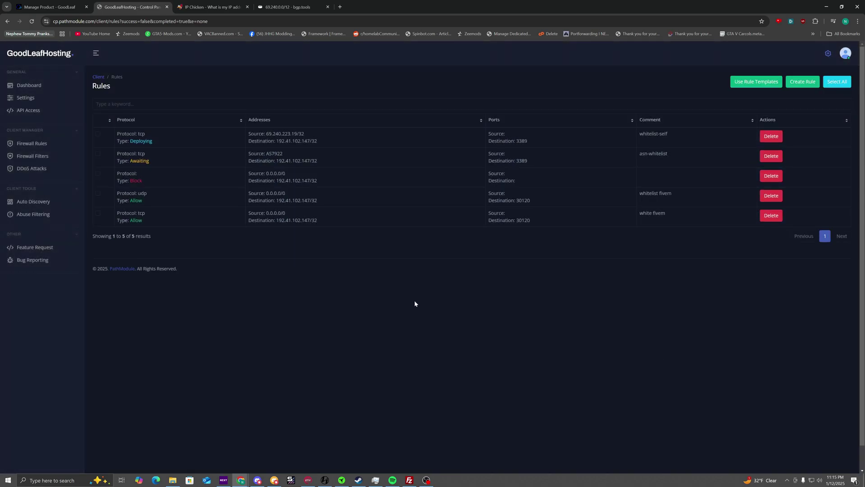
pyautogui.doubleClick(274, 154)
pyautogui.click(287, 7)
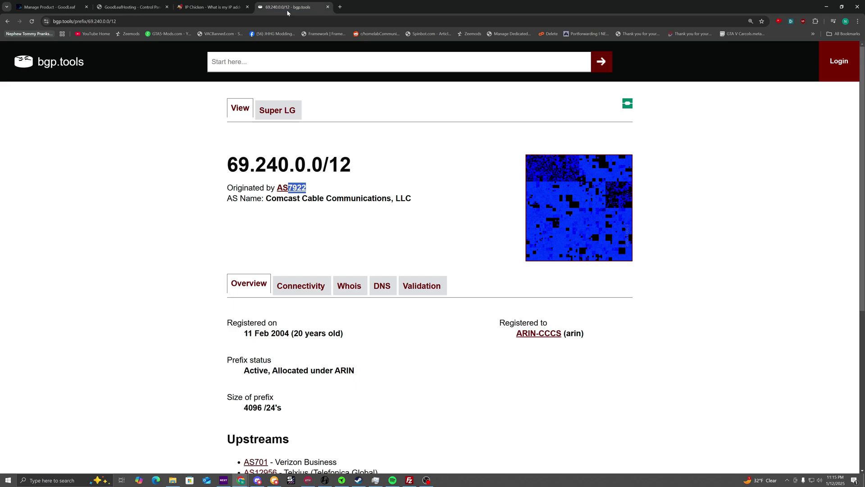
pyautogui.click(156, 3)
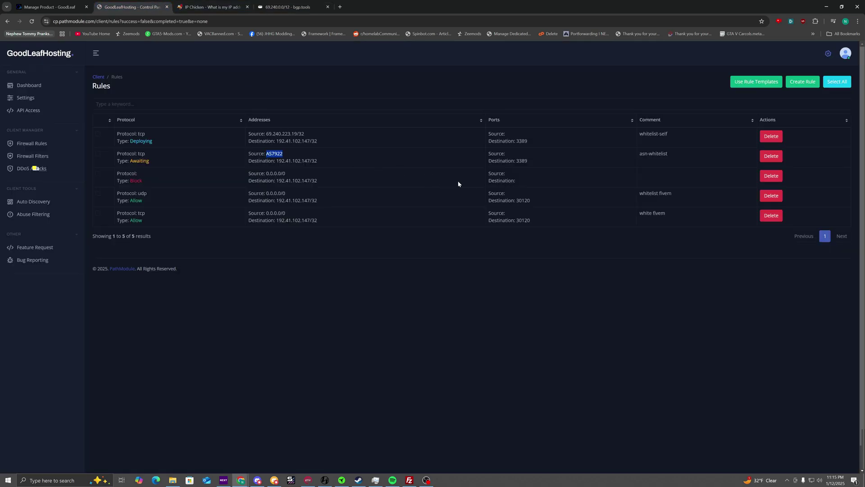
pyautogui.doubleClick(522, 161)
# Review the Private/Public Webhook and General/Attack Notifications settings, then view the DDoS attack history.
pyautogui.click(45, 99)
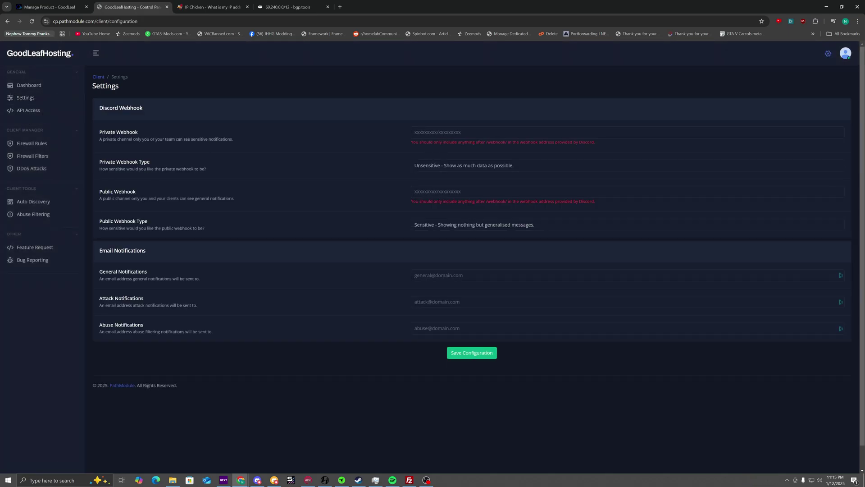
pyautogui.tripleClick(139, 132)
pyautogui.tripleClick(156, 200)
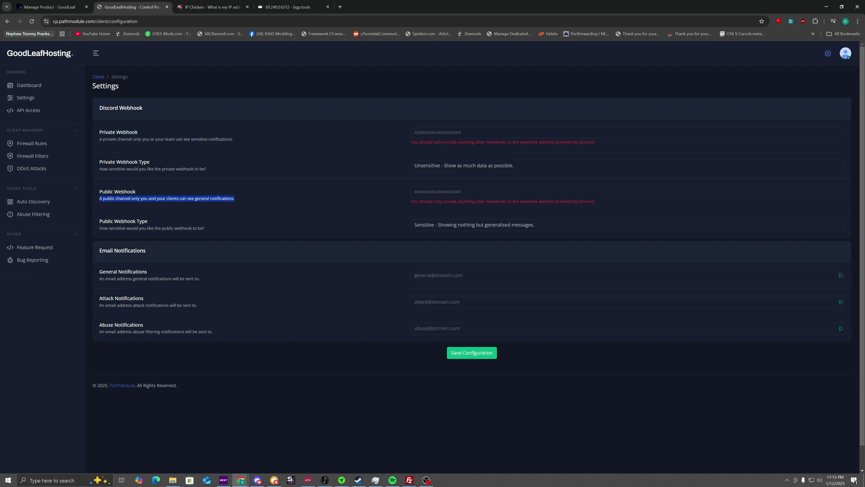
pyautogui.click(167, 207)
pyautogui.tripleClick(150, 270)
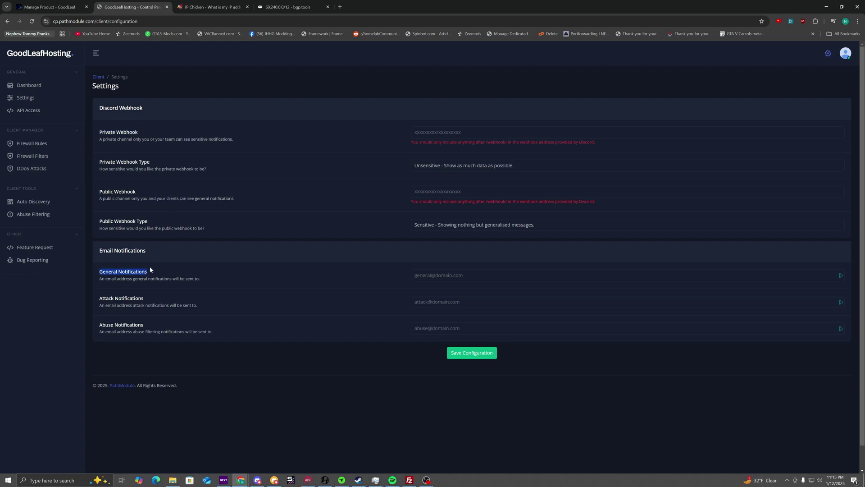
pyautogui.tripleClick(176, 300)
pyautogui.click(174, 325)
pyautogui.click(33, 169)
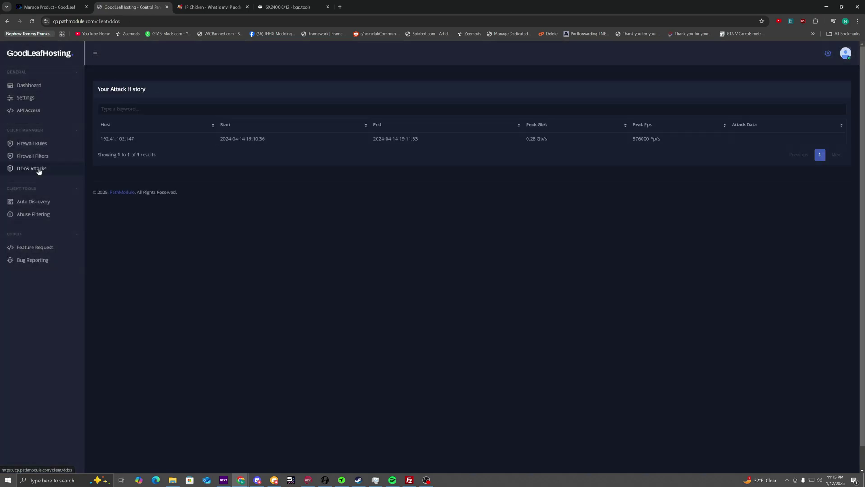